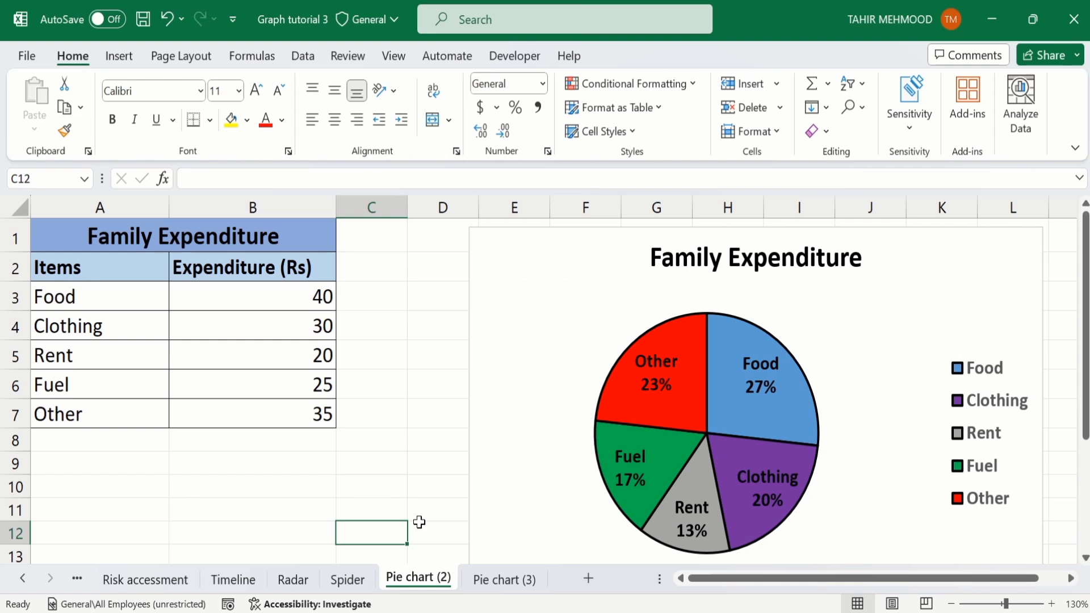
- On the Pie chart (3) sheet, select A2:B7 and insert a 2-D pie chart
{"action": "left_click", "coordinate": [491, 585]}
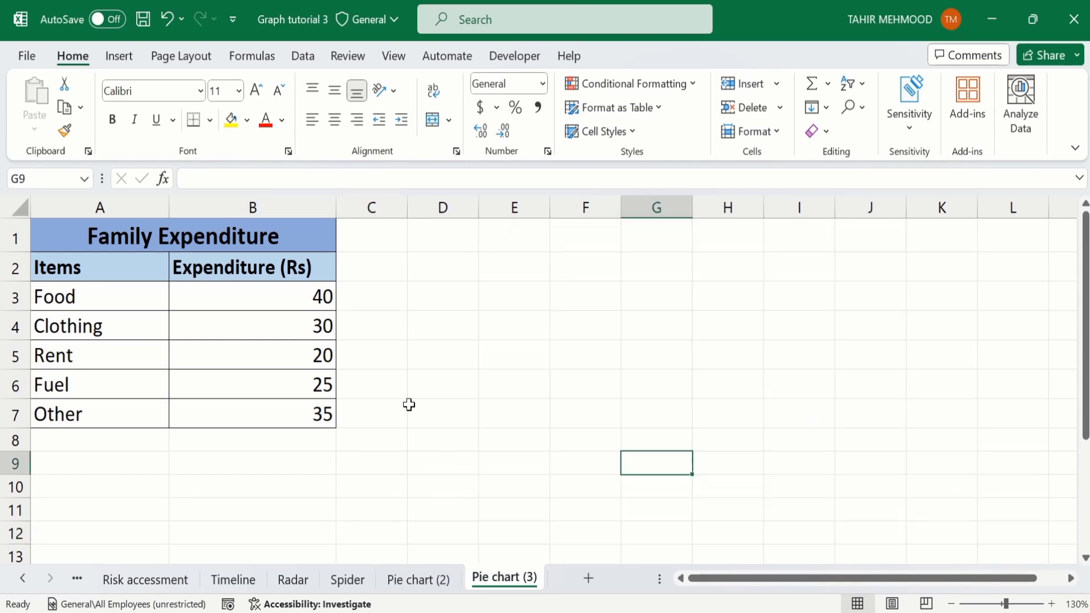
{"action": "left_click", "coordinate": [298, 414]}
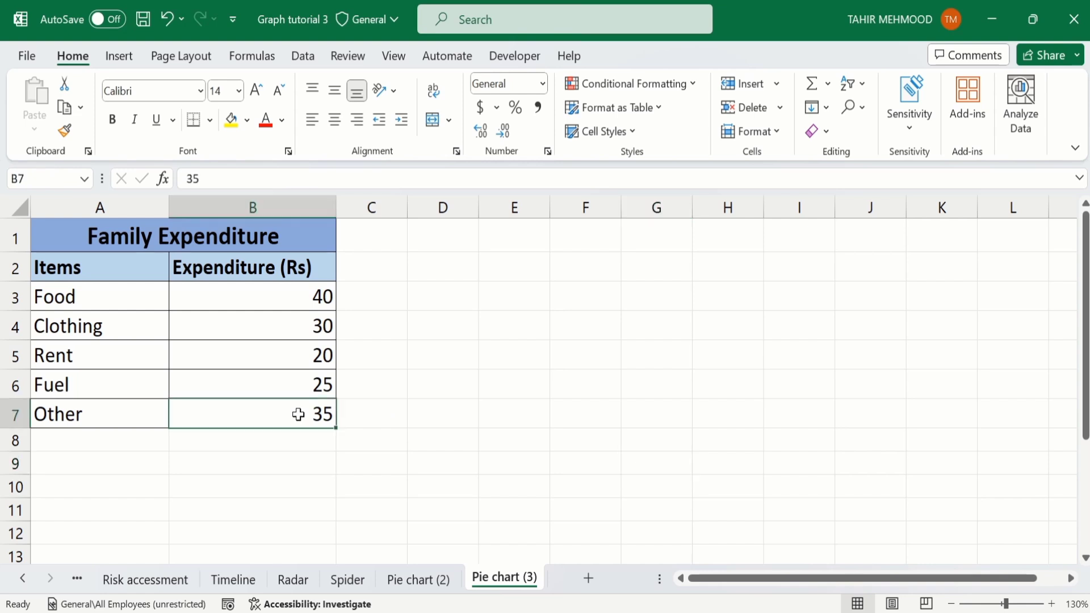
{"action": "left_click_drag", "start_coordinate": [298, 414], "coordinate": [137, 272]}
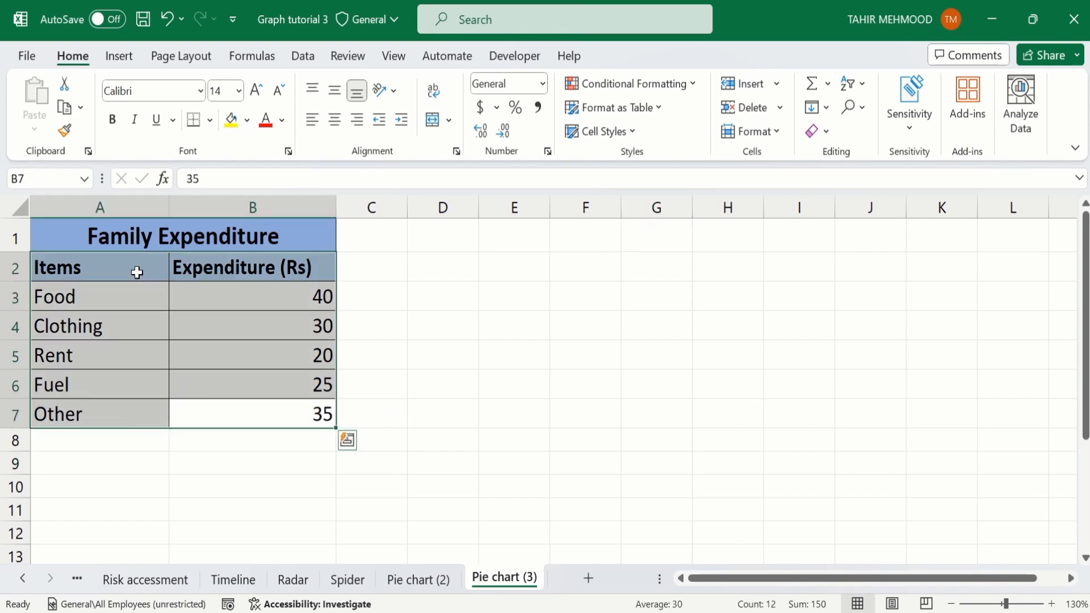
{"action": "left_click", "coordinate": [124, 55]}
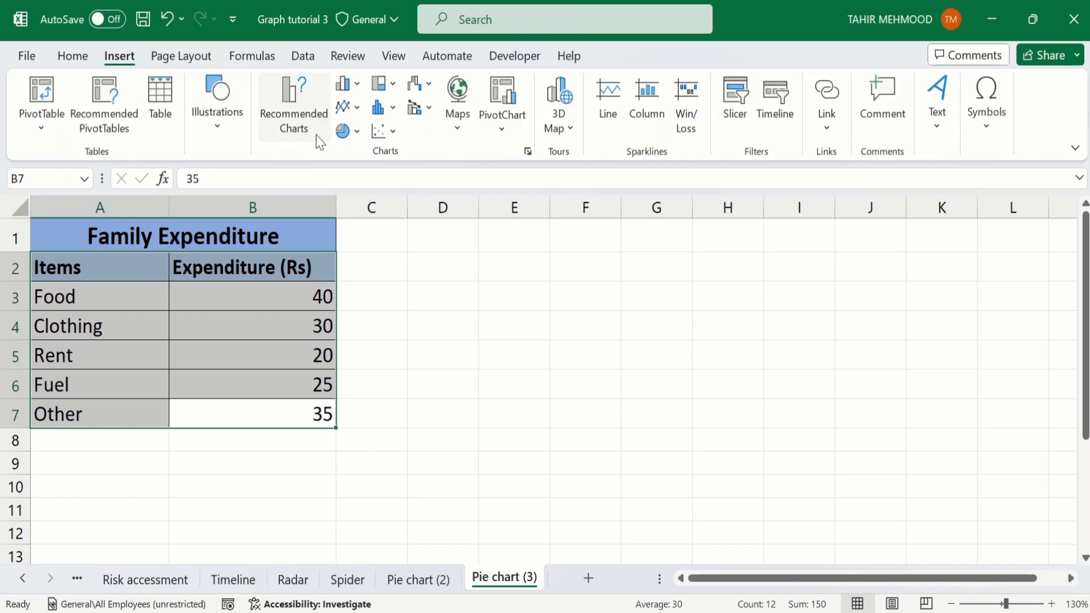
{"action": "left_click", "coordinate": [359, 134]}
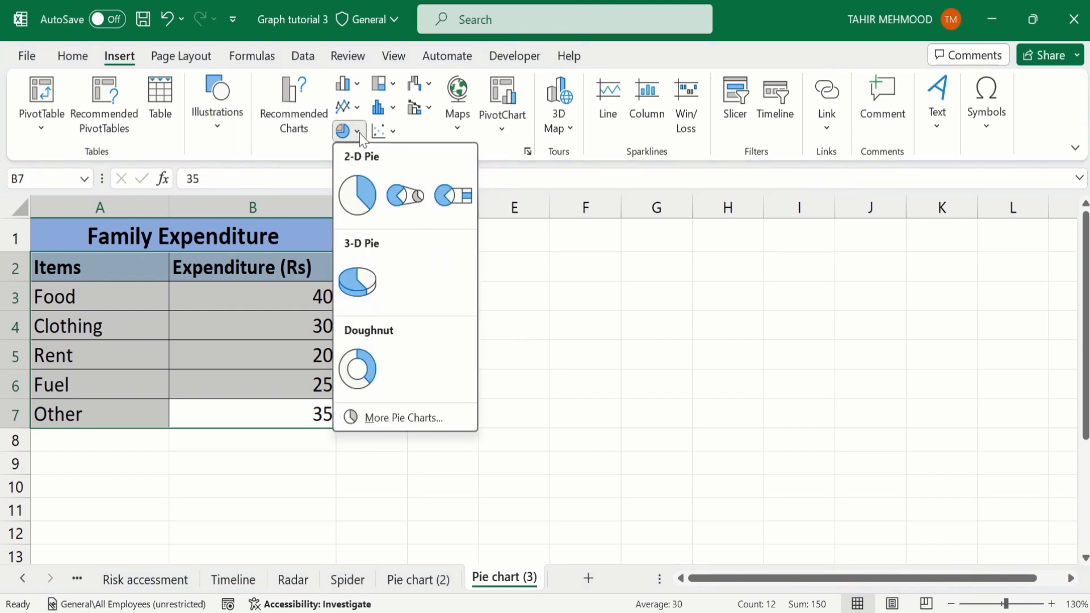
{"action": "left_click", "coordinate": [358, 190]}
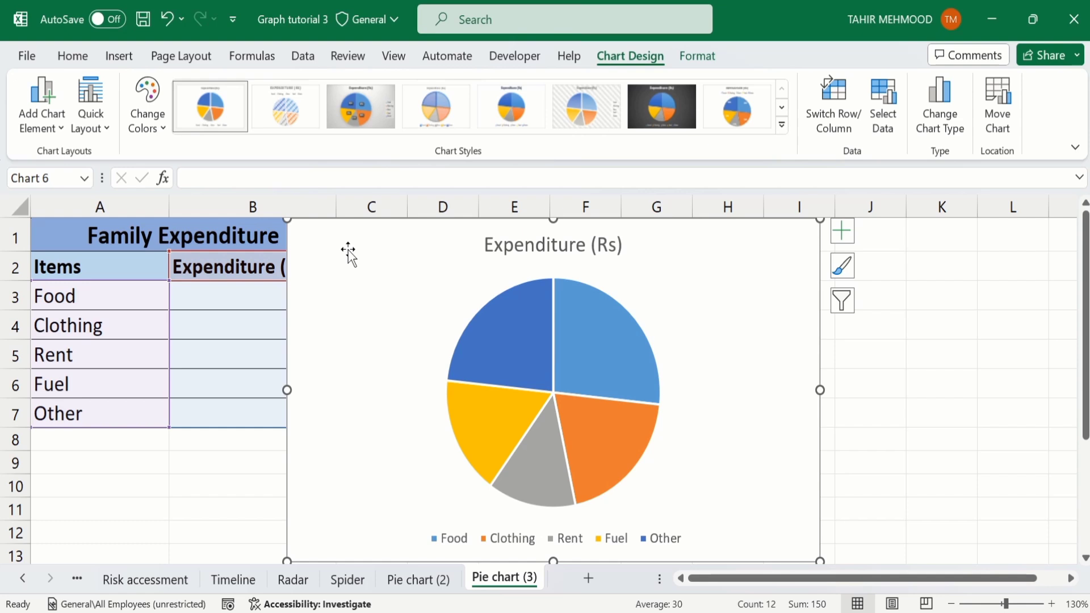
{"action": "left_click", "coordinate": [107, 131]}
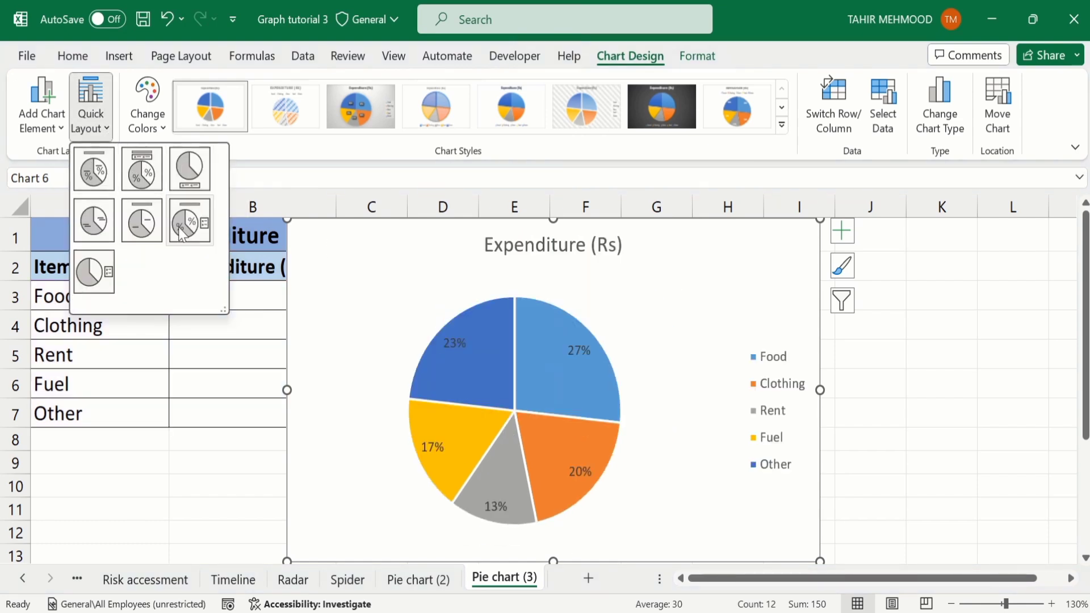
{"action": "left_click", "coordinate": [365, 328]}
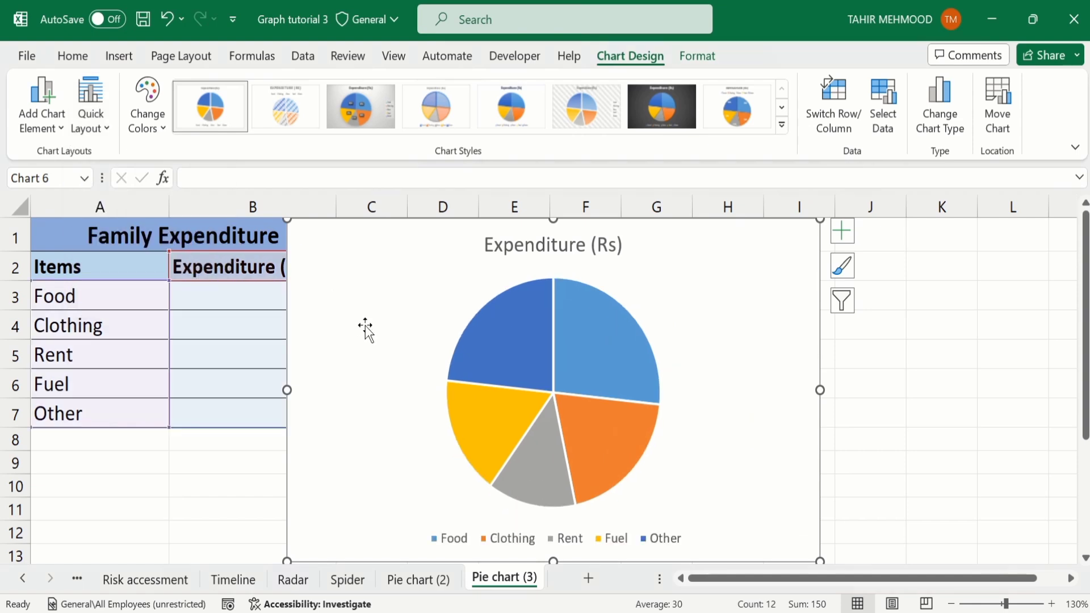
{"action": "left_click", "coordinate": [781, 125]}
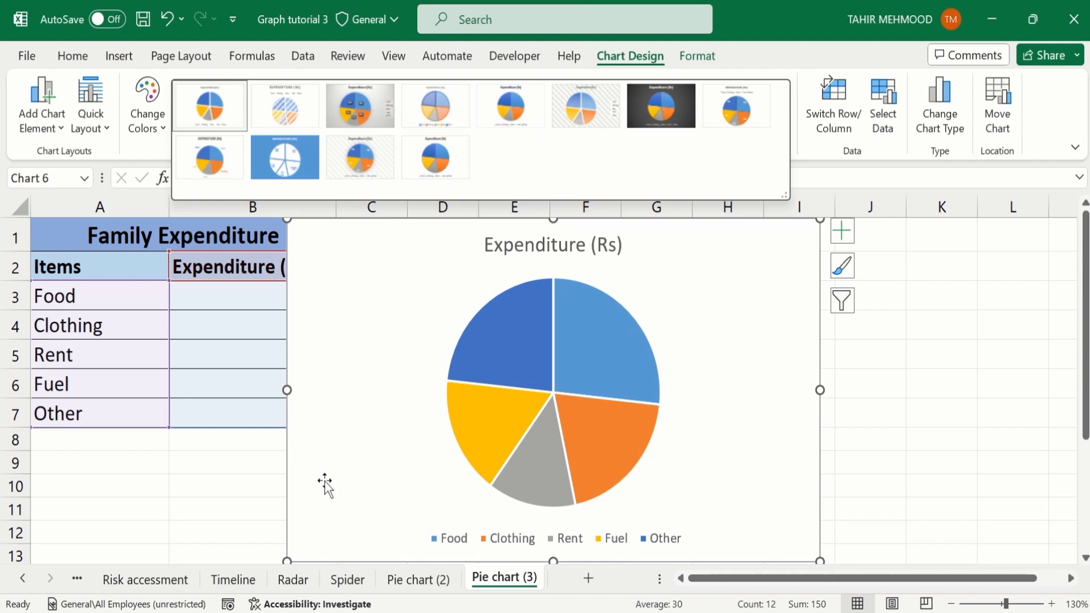
{"action": "left_click", "coordinate": [250, 487]}
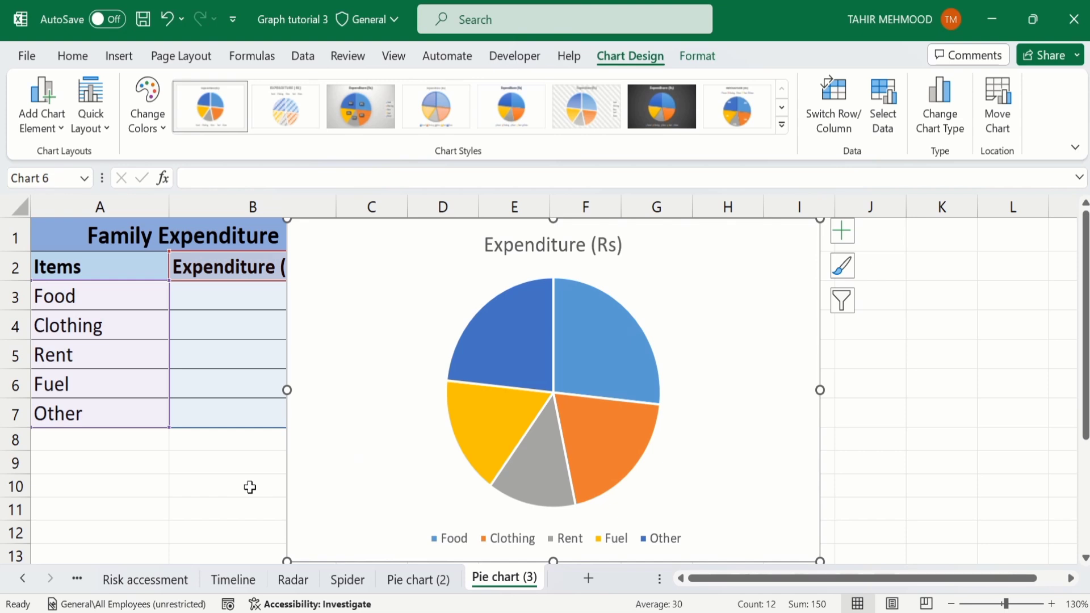
{"action": "left_click", "coordinate": [502, 336]}
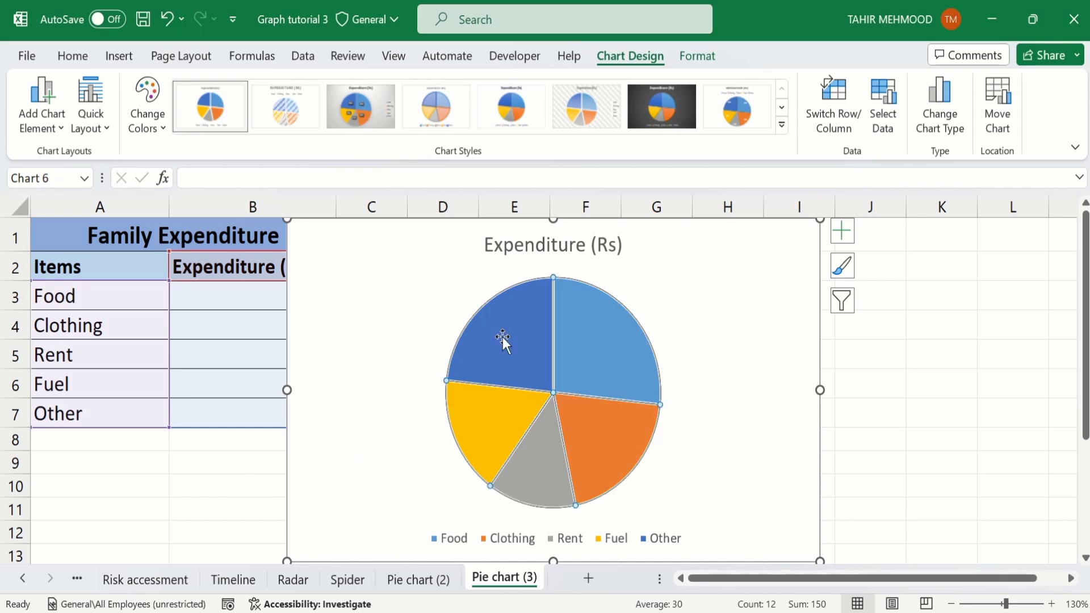
{"action": "mouse_move", "coordinate": [585, 304]}
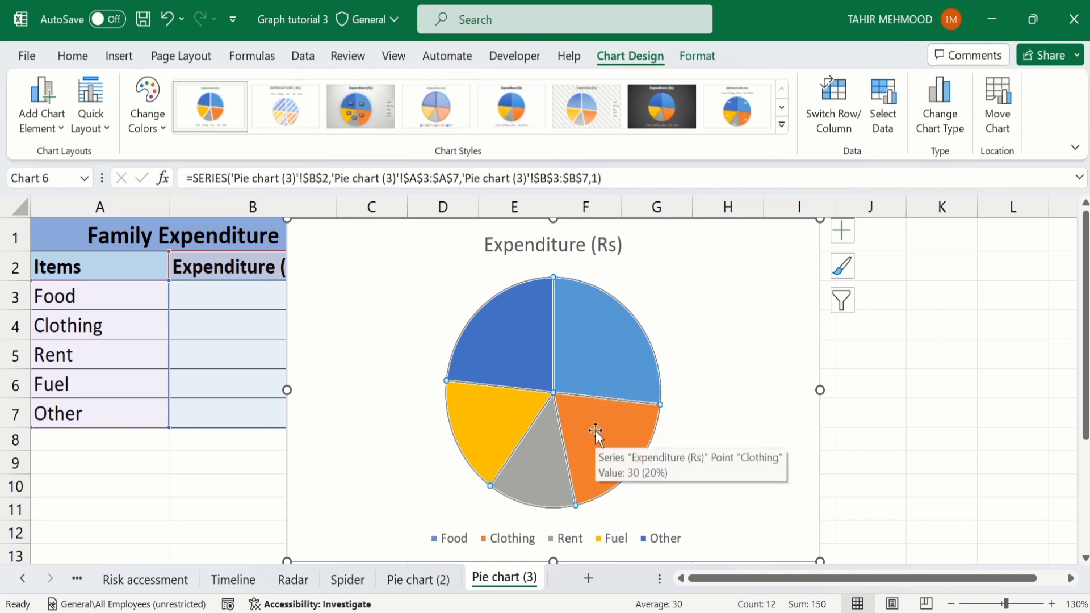
{"action": "left_click", "coordinate": [165, 131]}
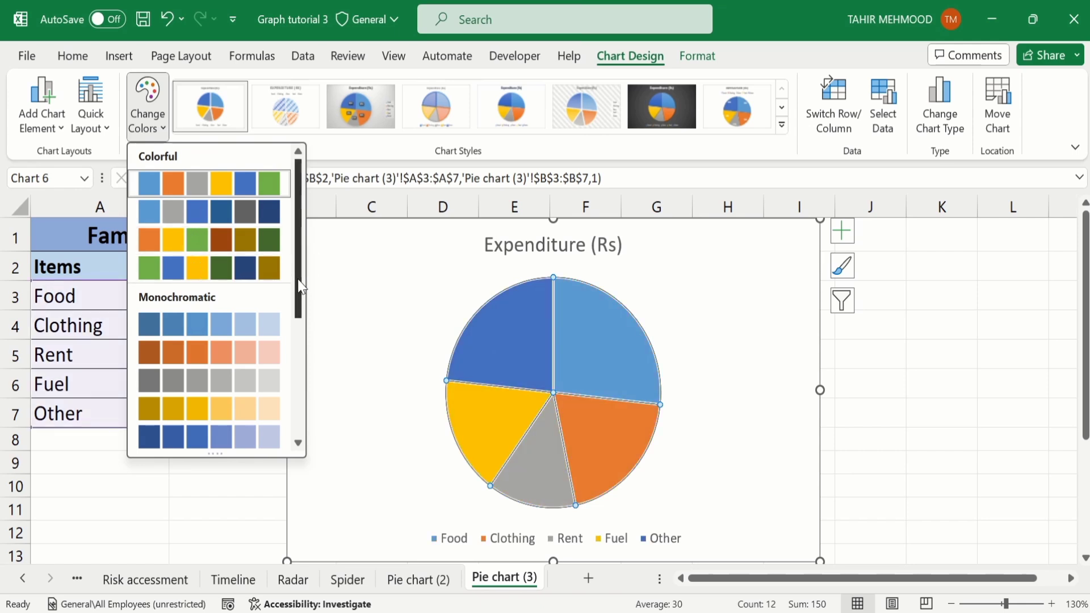
{"action": "left_click_drag", "start_coordinate": [301, 273], "coordinate": [303, 324]}
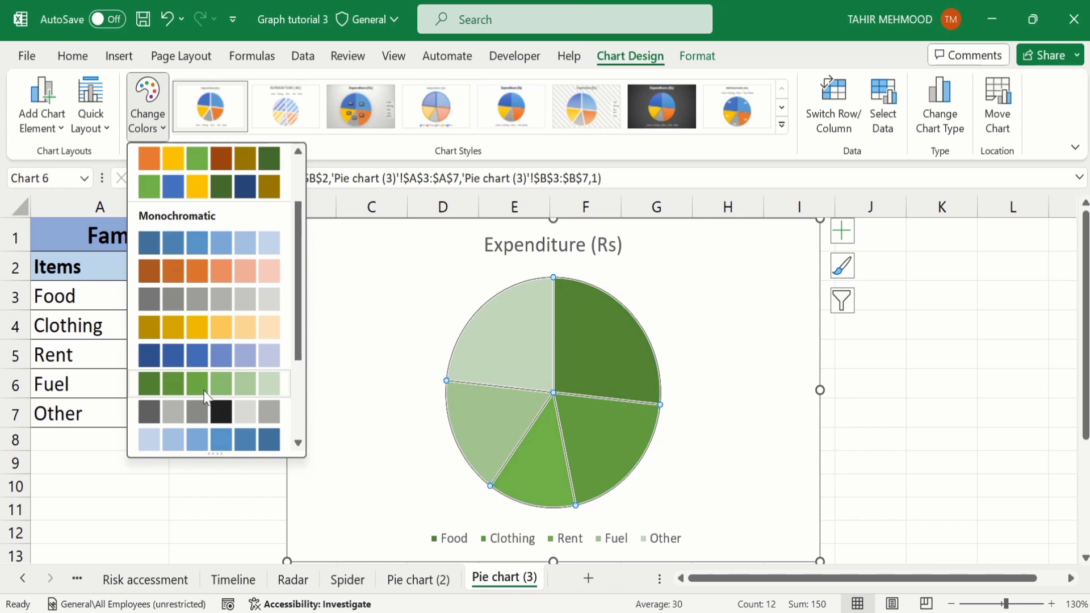
{"action": "left_click_drag", "start_coordinate": [295, 295], "coordinate": [303, 224]}
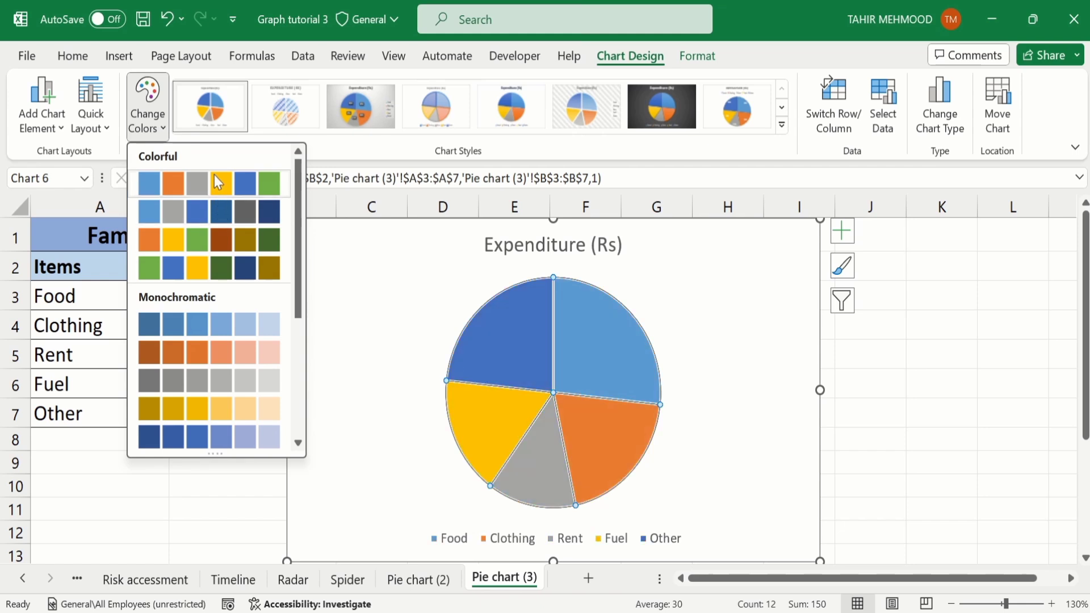
{"action": "left_click", "coordinate": [915, 355]}
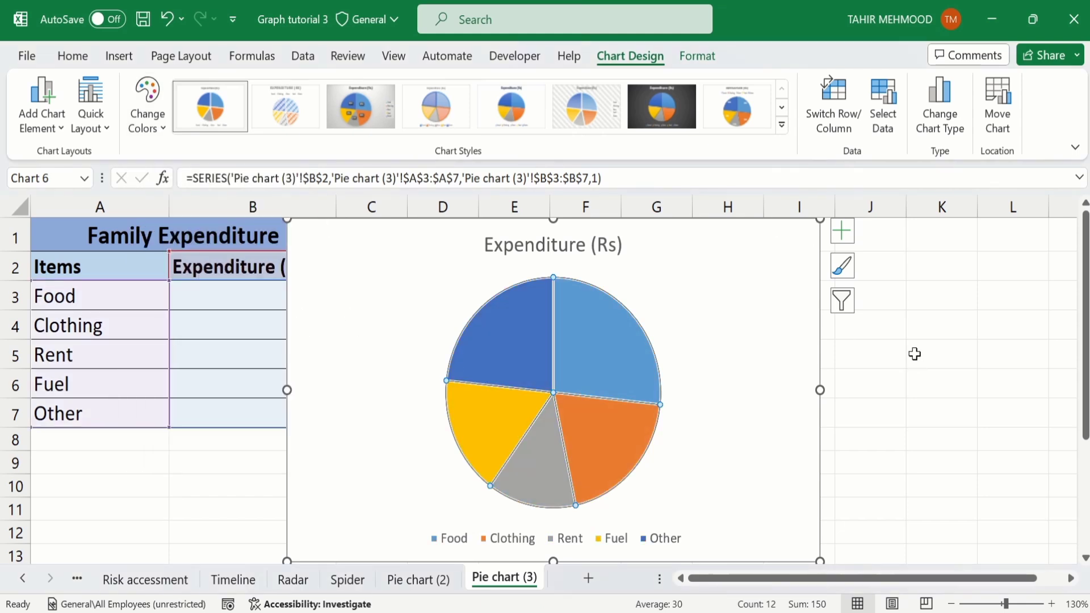
{"action": "left_click", "coordinate": [914, 354]}
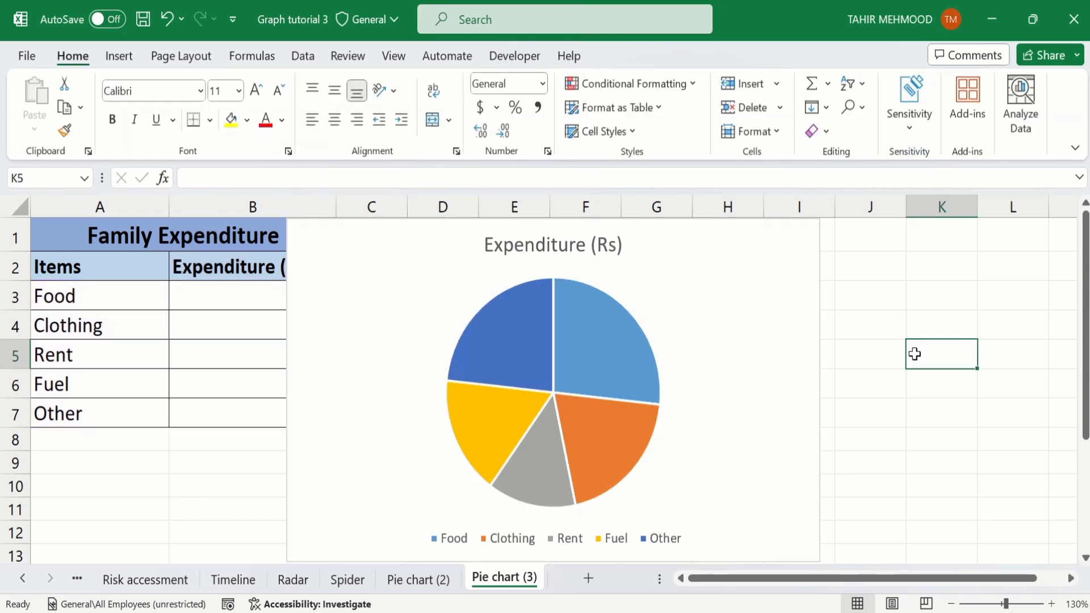
- Select only the Food slice of the Expenditure (Rs) pie chart
{"action": "left_click", "coordinate": [595, 342]}
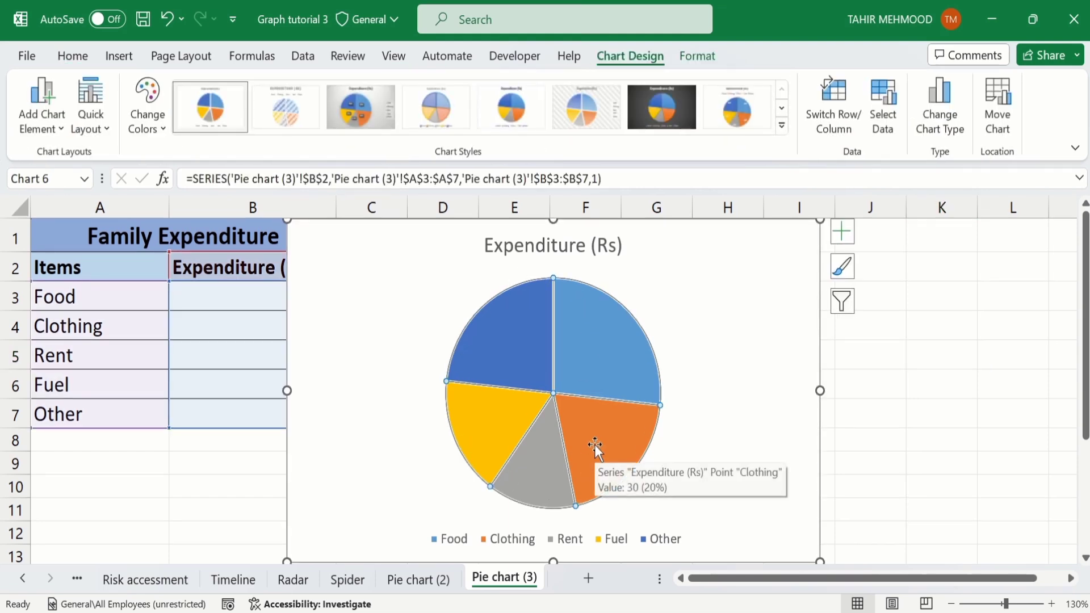
{"action": "left_click", "coordinate": [601, 325]}
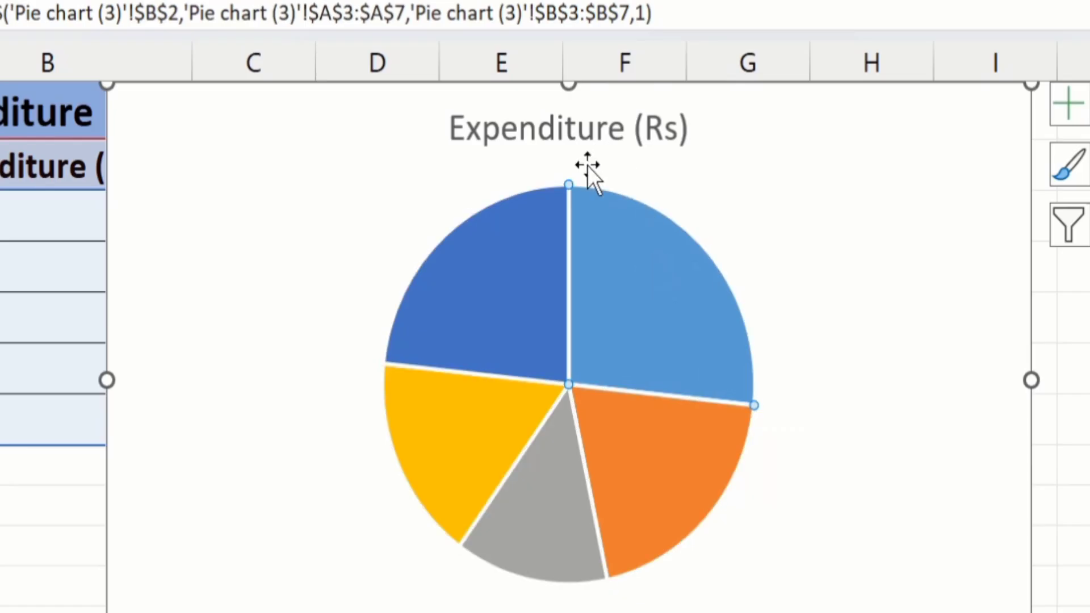
{"action": "mouse_move", "coordinate": [593, 188]}
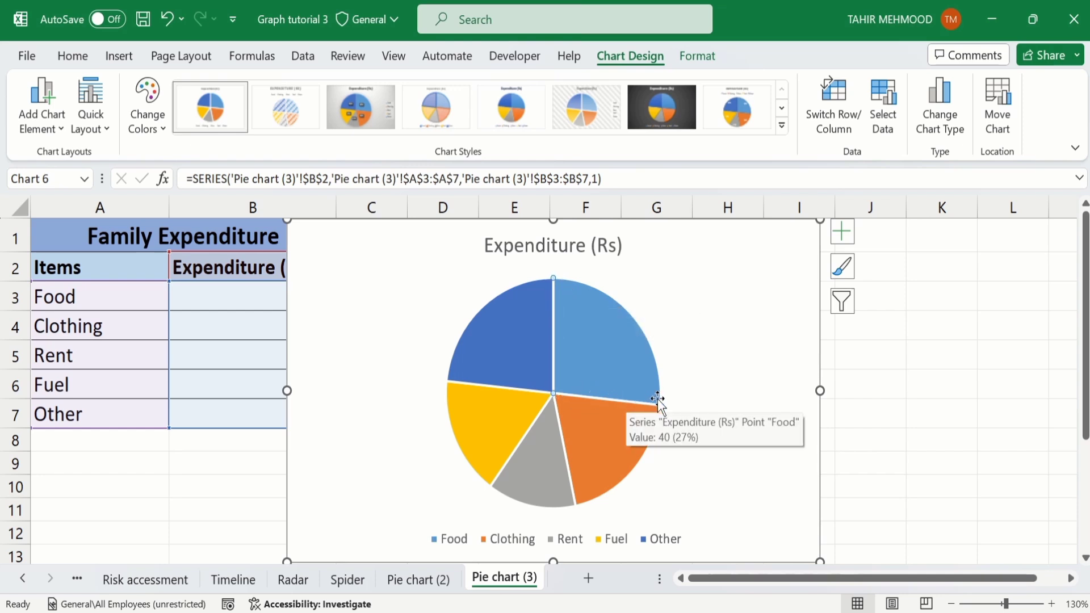
- Format the Food data point with a solid red fill from Standard Colors
{"action": "right_click", "coordinate": [599, 329]}
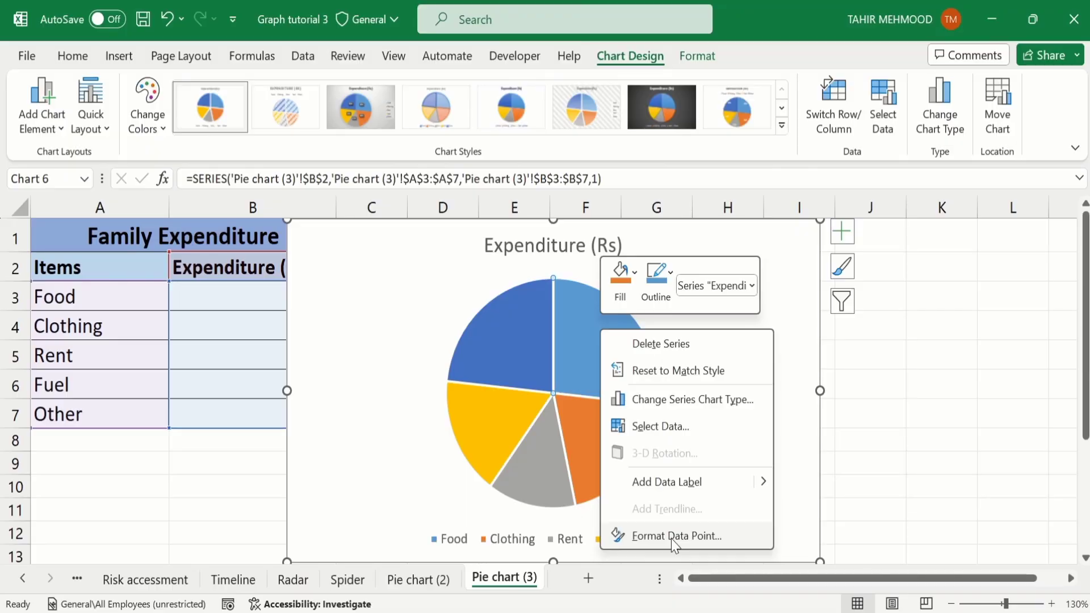
{"action": "left_click", "coordinate": [671, 539]}
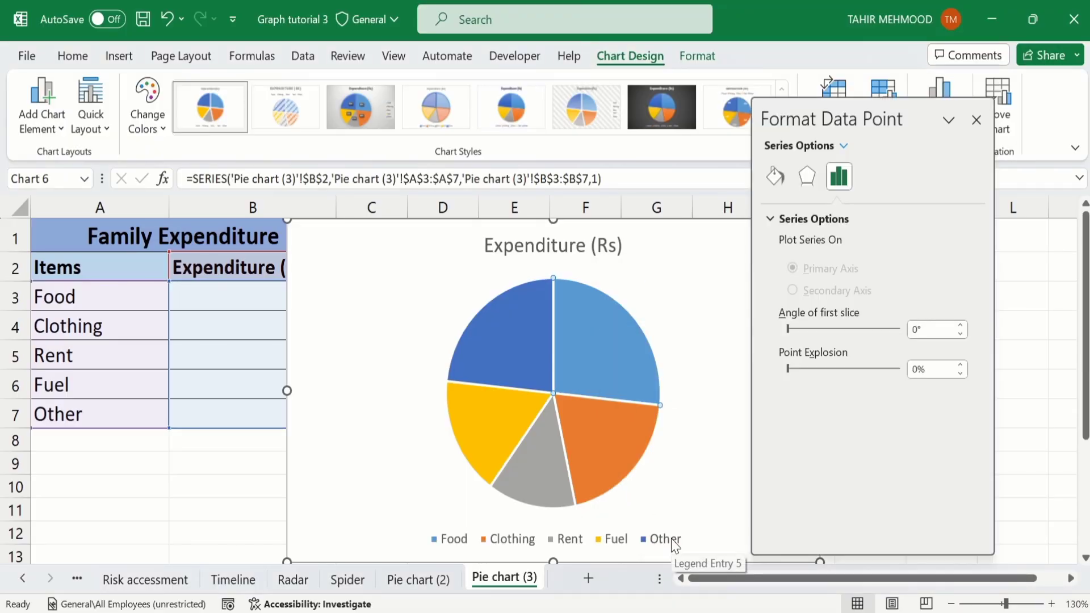
{"action": "left_click", "coordinate": [775, 175]}
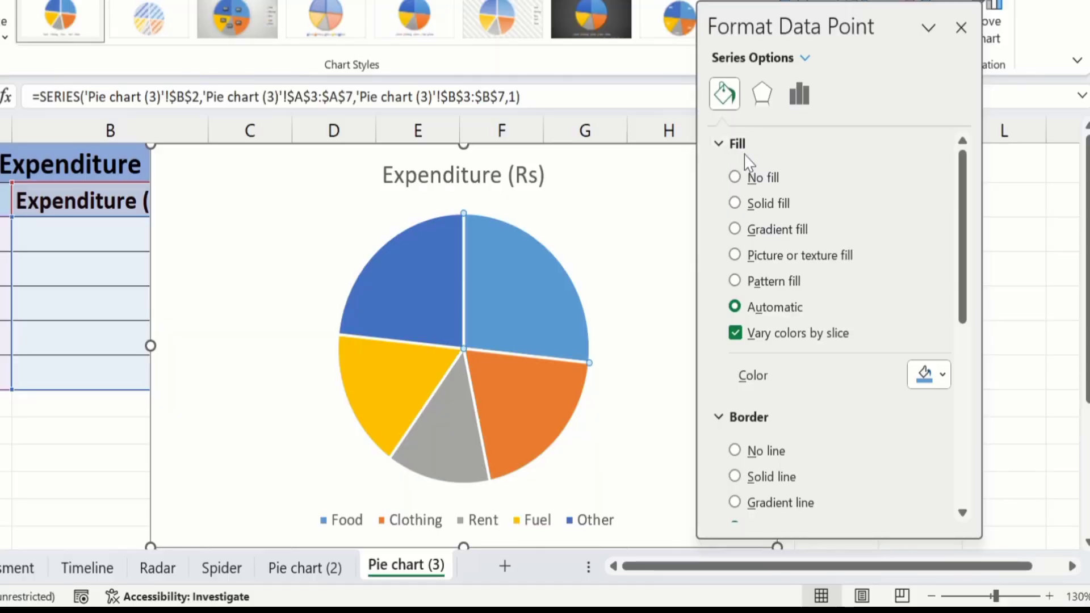
{"action": "left_click", "coordinate": [735, 203]}
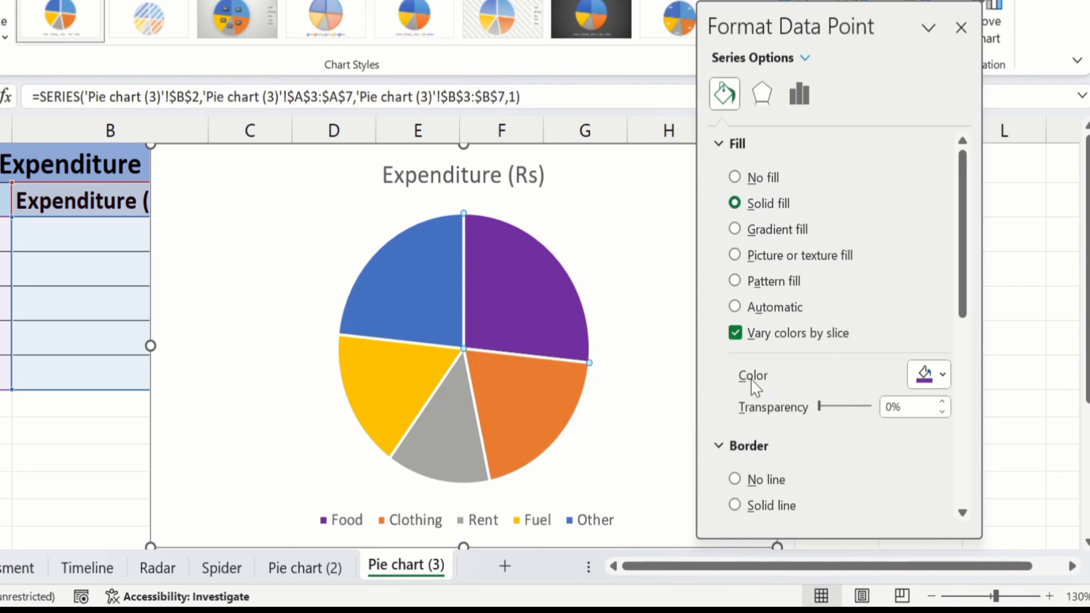
{"action": "left_click", "coordinate": [944, 374]}
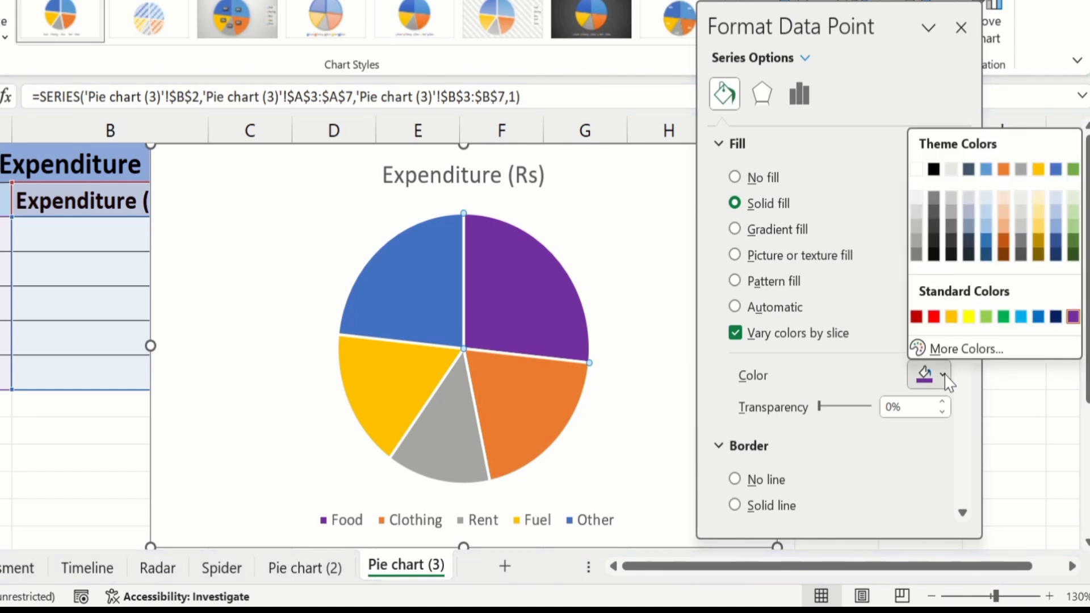
{"action": "left_click", "coordinate": [934, 317]}
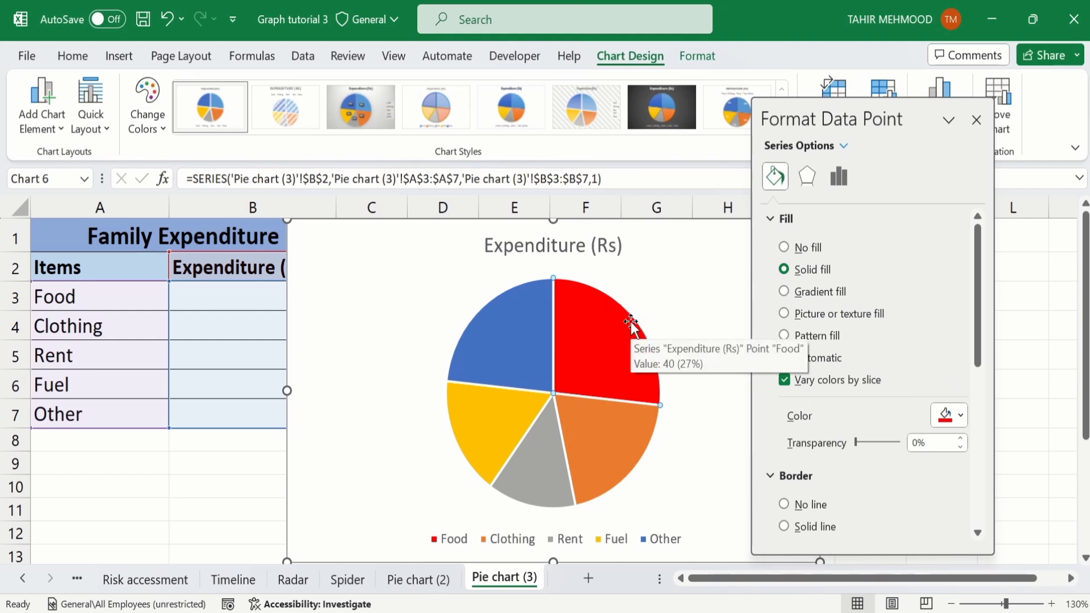
- Give the Other slice a solid green fill from Standard Colors
{"action": "left_click", "coordinate": [518, 330]}
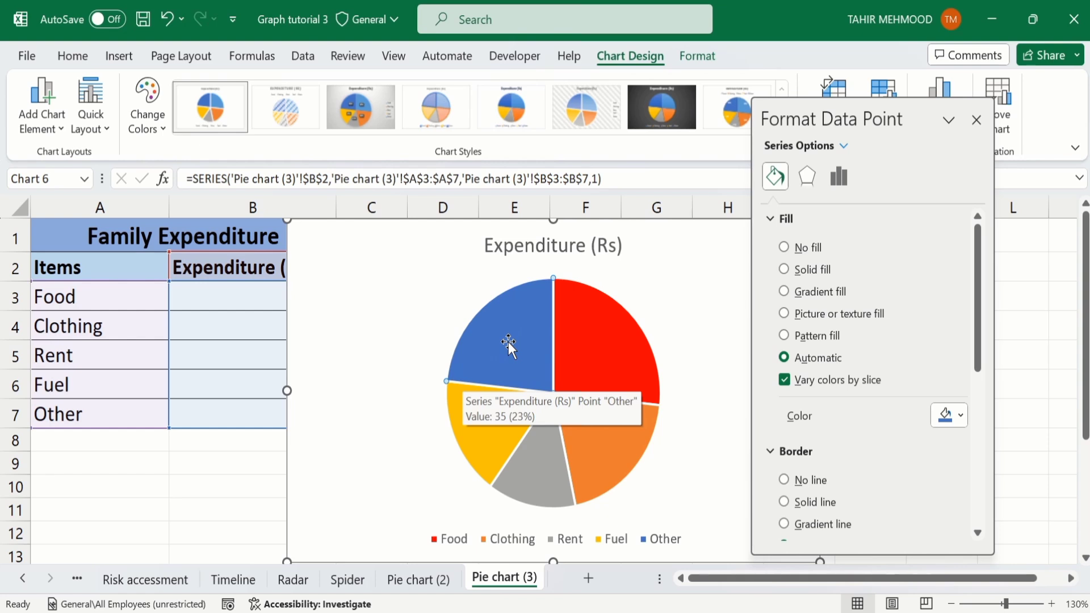
{"action": "left_click", "coordinate": [784, 271]}
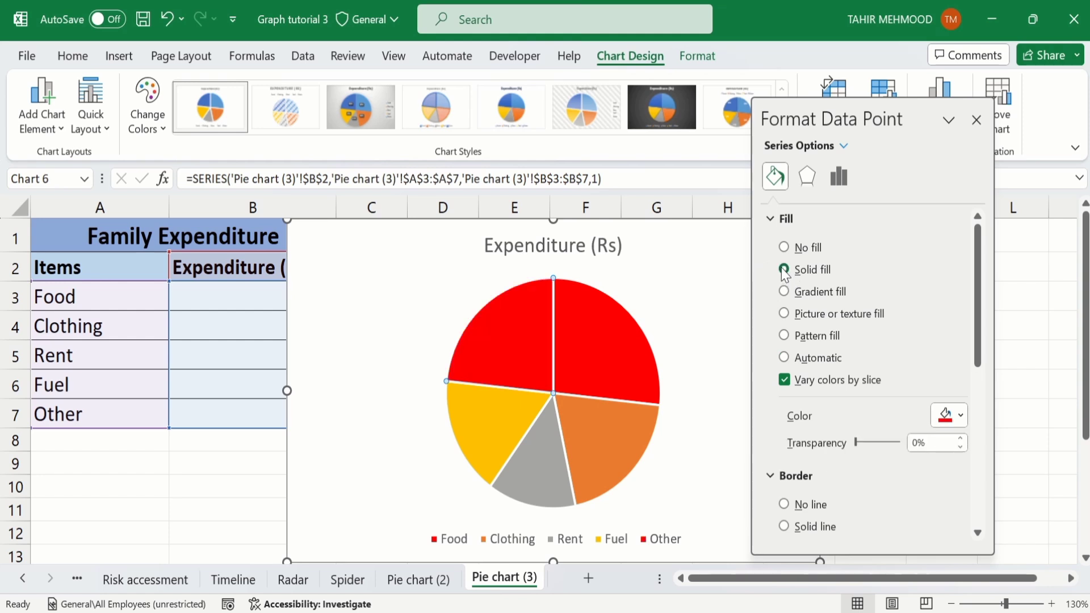
{"action": "left_click", "coordinate": [962, 417]}
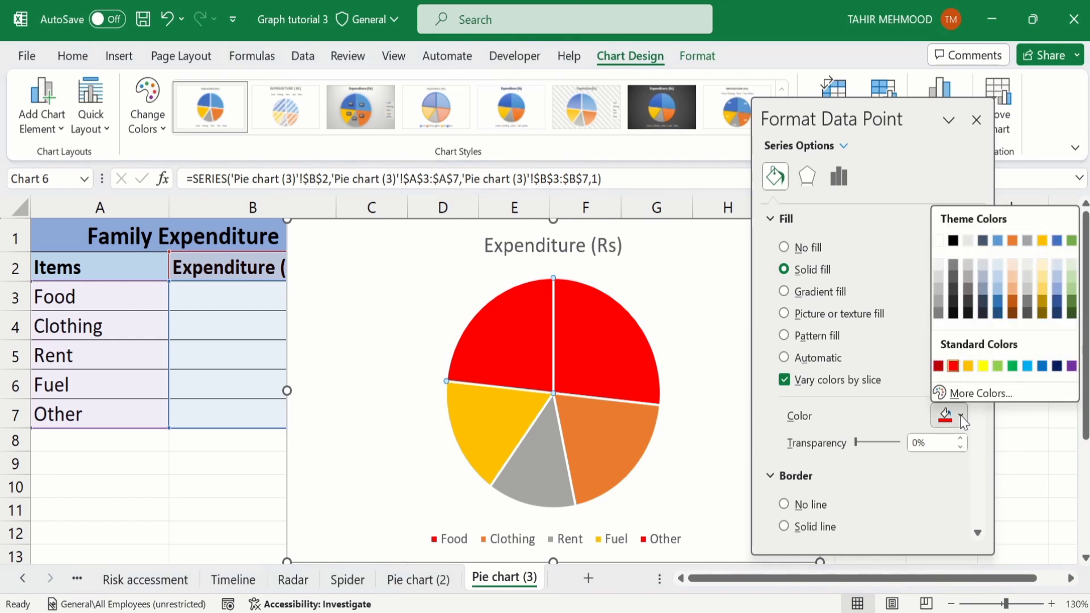
{"action": "left_click", "coordinate": [1012, 367]}
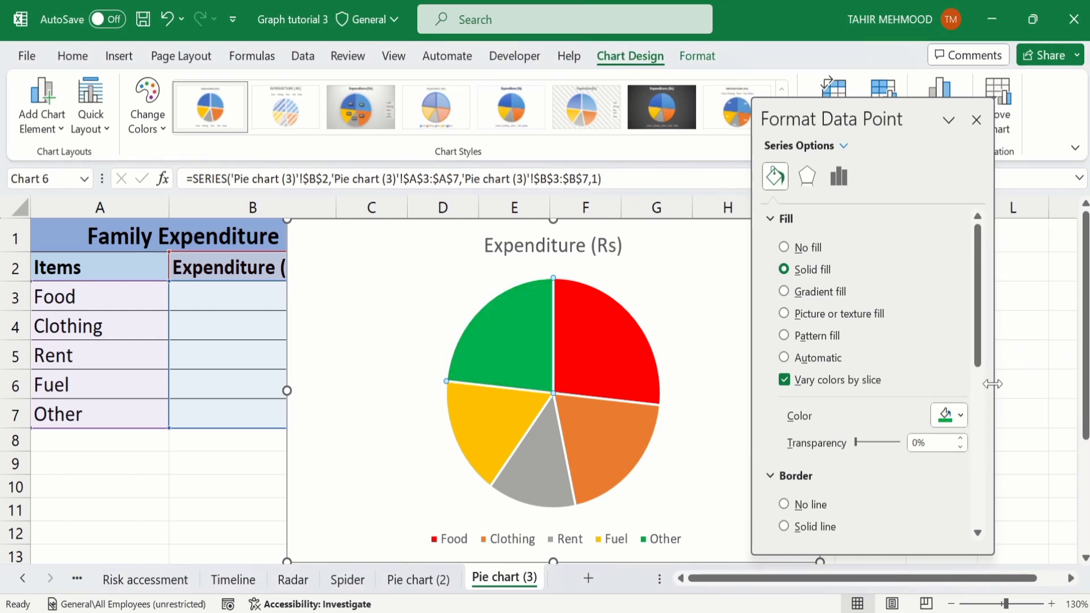
{"action": "left_click", "coordinate": [491, 420]}
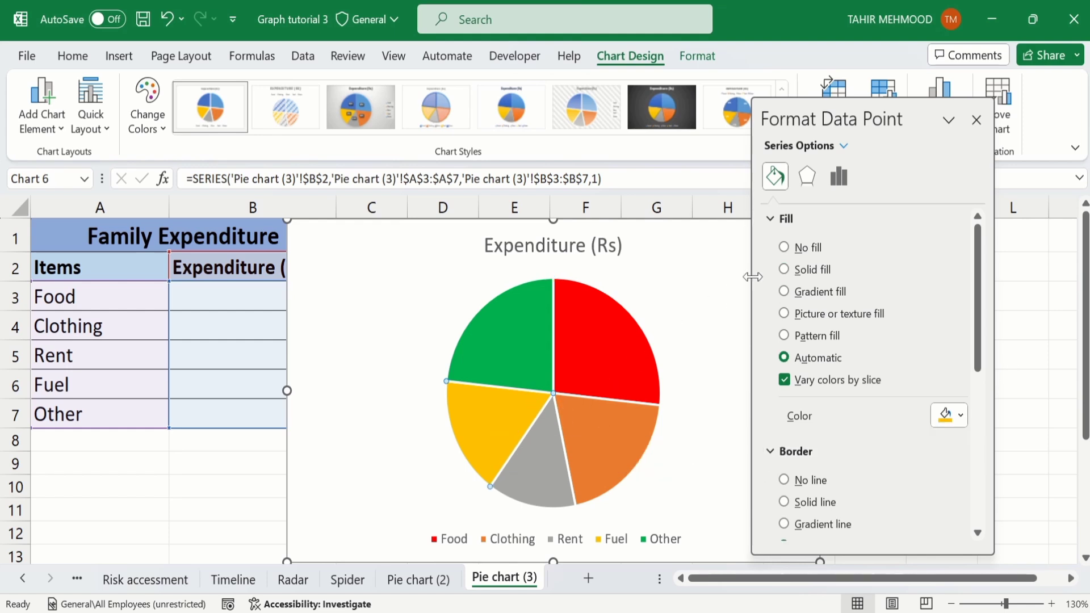
- Fill the Fuel slice solid purple
{"action": "left_click", "coordinate": [784, 270]}
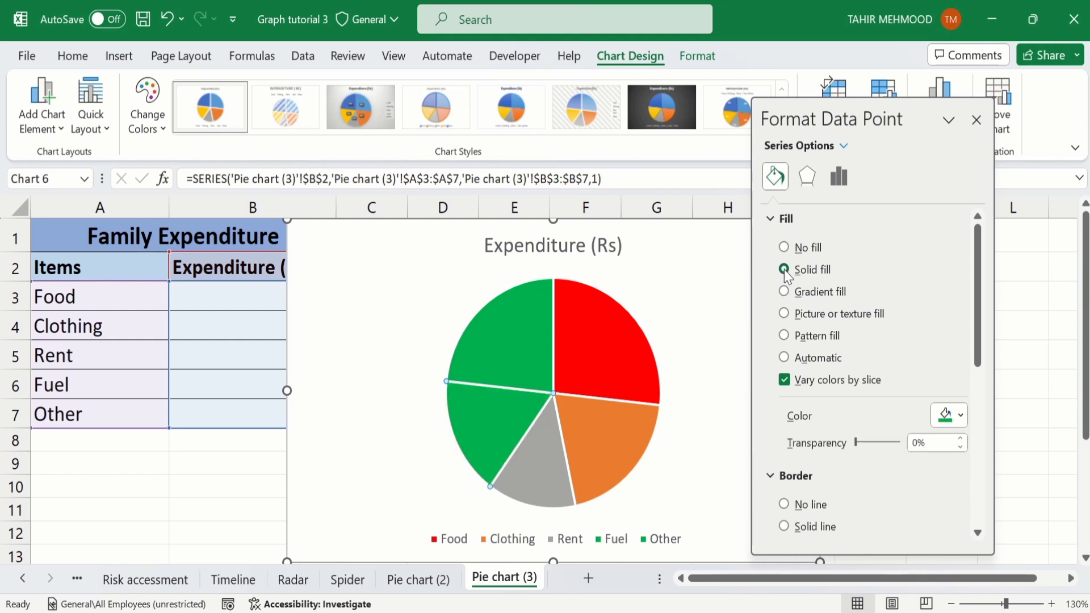
{"action": "left_click", "coordinate": [960, 417]}
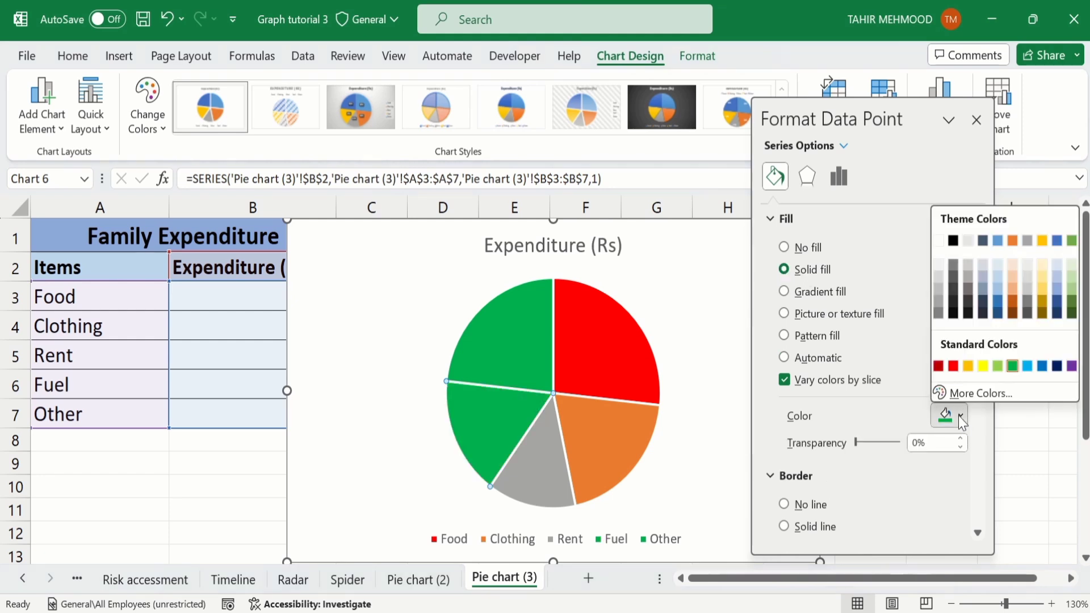
{"action": "left_click", "coordinate": [1071, 366]}
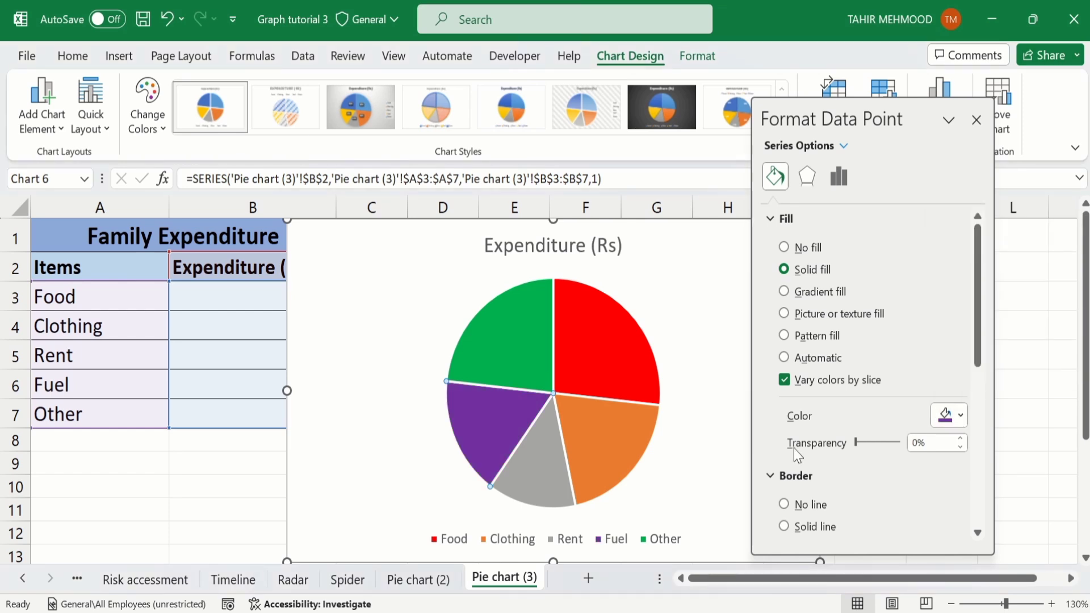
- Give the Rent and Clothing slices a solid fill for yellow
{"action": "left_click", "coordinate": [543, 462]}
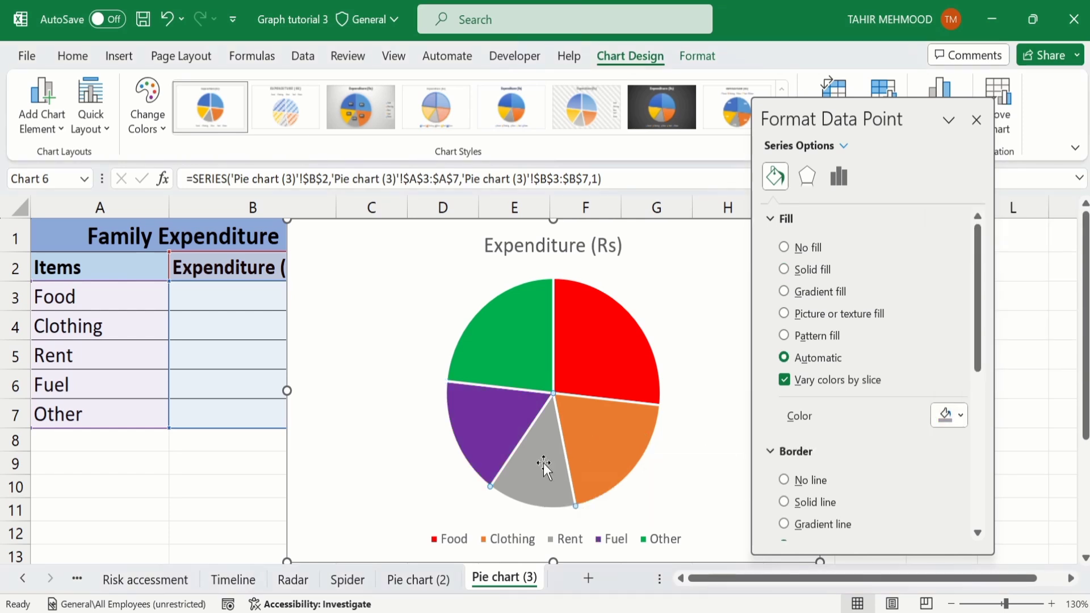
{"action": "left_click", "coordinate": [784, 269]}
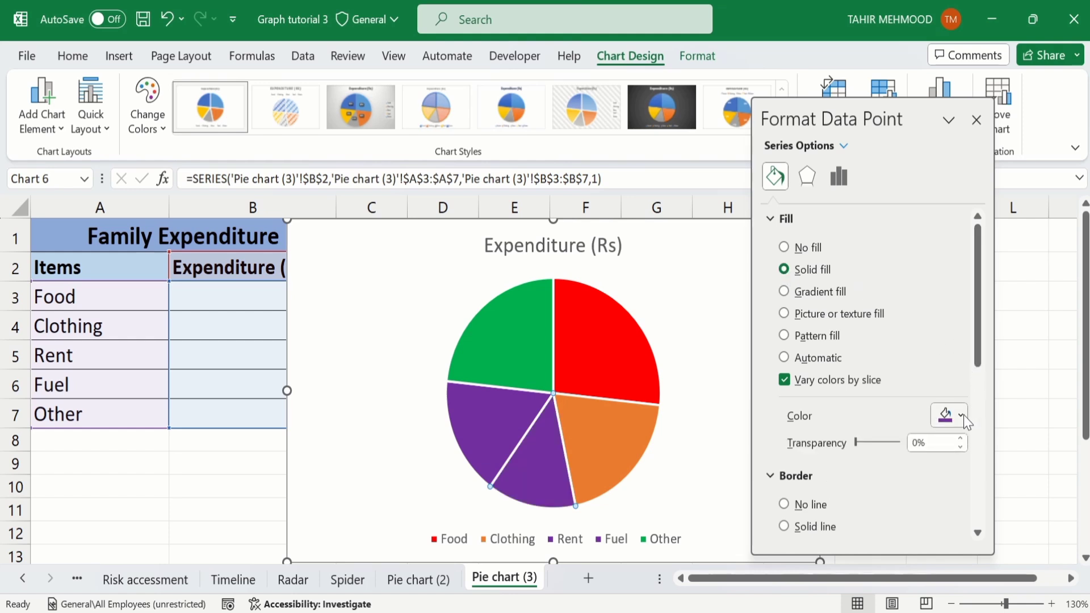
{"action": "left_click", "coordinate": [612, 434]}
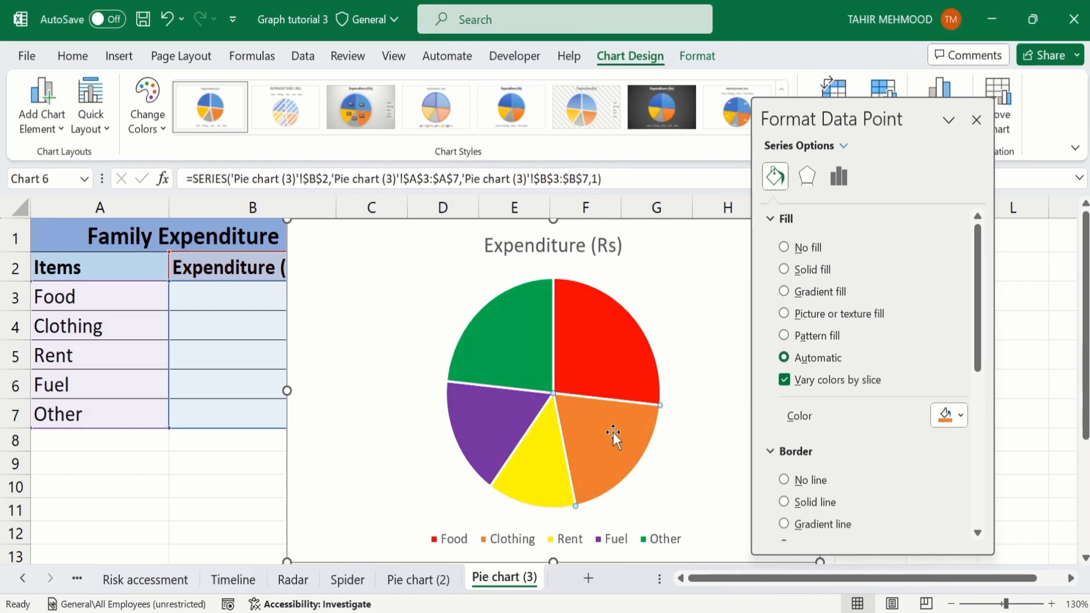
{"action": "left_click", "coordinate": [784, 269]}
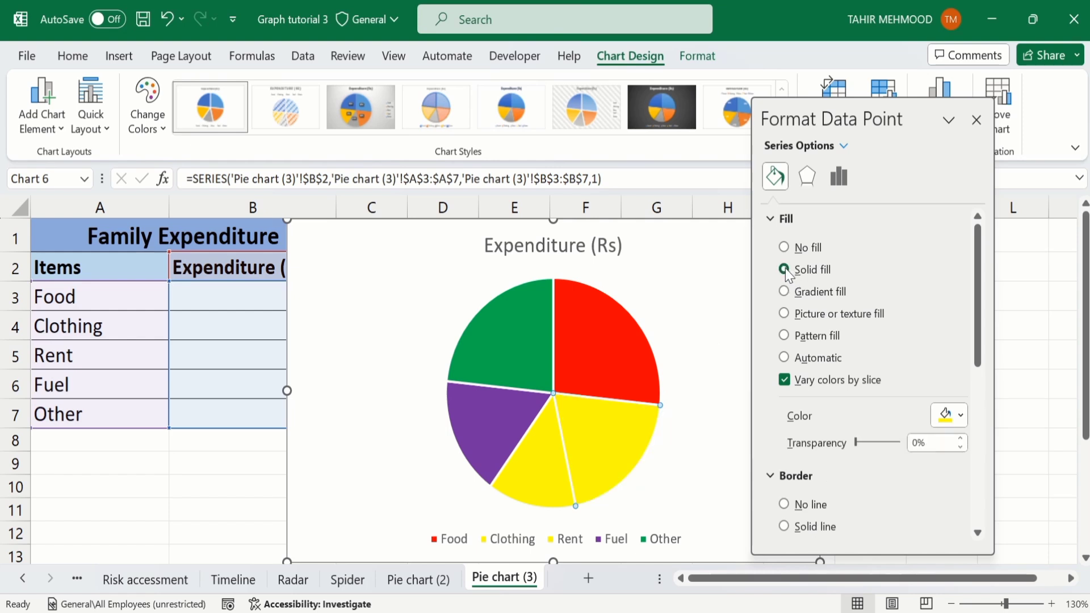
{"action": "left_click", "coordinate": [964, 412]}
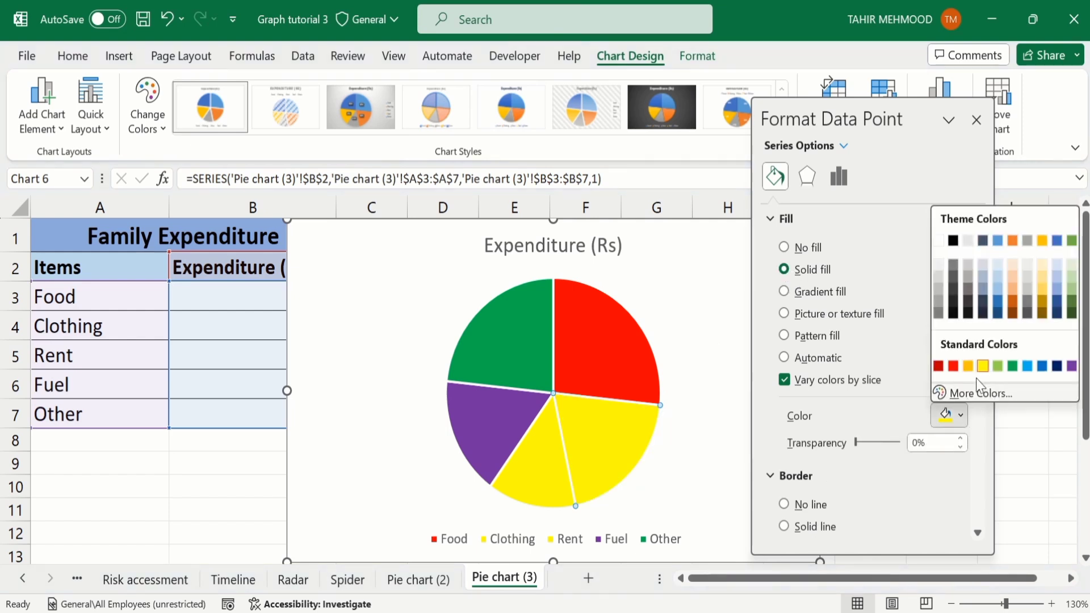